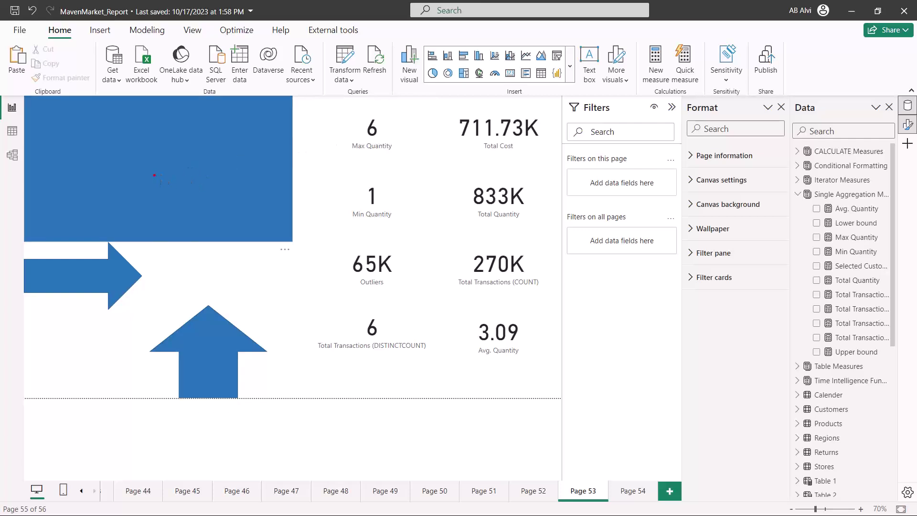
pyautogui.moveTo(124, 175); pyautogui.dragTo(154, 170)
pyautogui.moveTo(86, 269)
pyautogui.mouseDown()
pyautogui.moveTo(96, 278)
pyautogui.moveTo(130, 261)
pyautogui.mouseUp()
pyautogui.moveTo(194, 350); pyautogui.dragTo(224, 331)
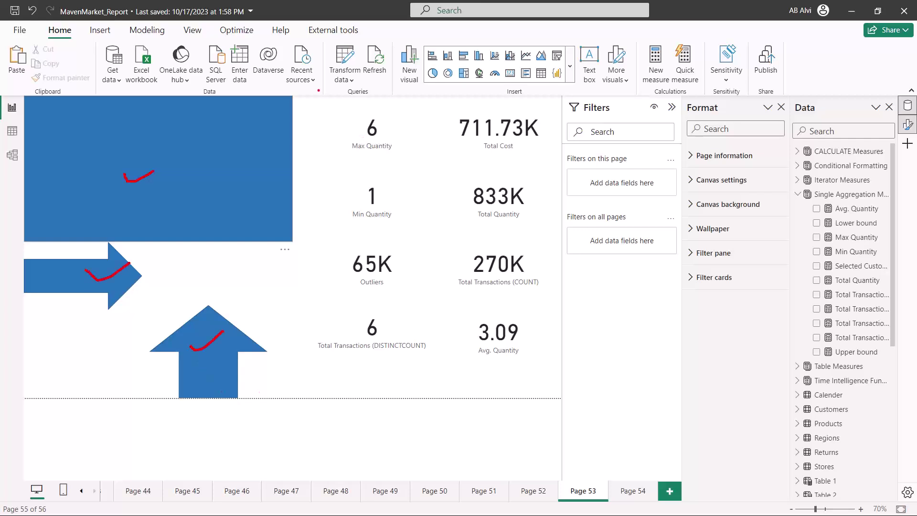
pyautogui.moveTo(299, 101)
pyautogui.mouseDown()
pyautogui.moveTo(382, 159)
pyautogui.moveTo(559, 394)
pyautogui.mouseUp()
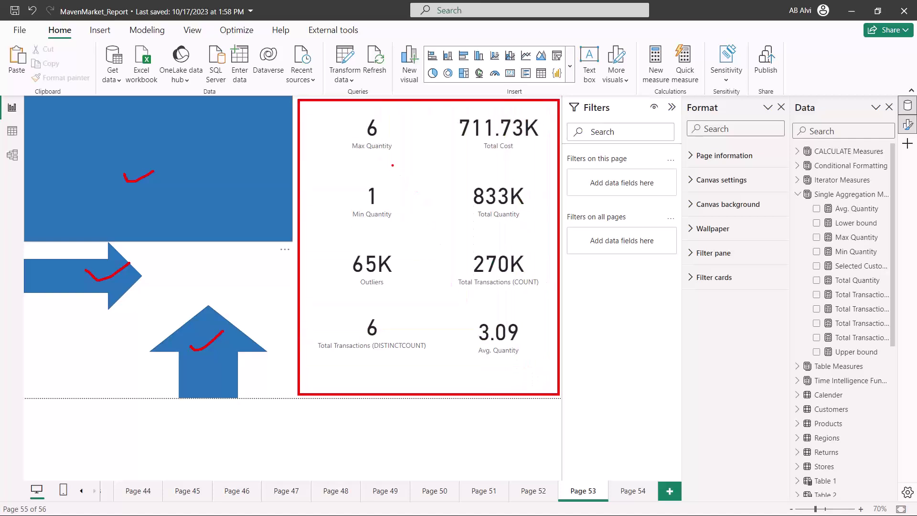
pyautogui.press('Escape')
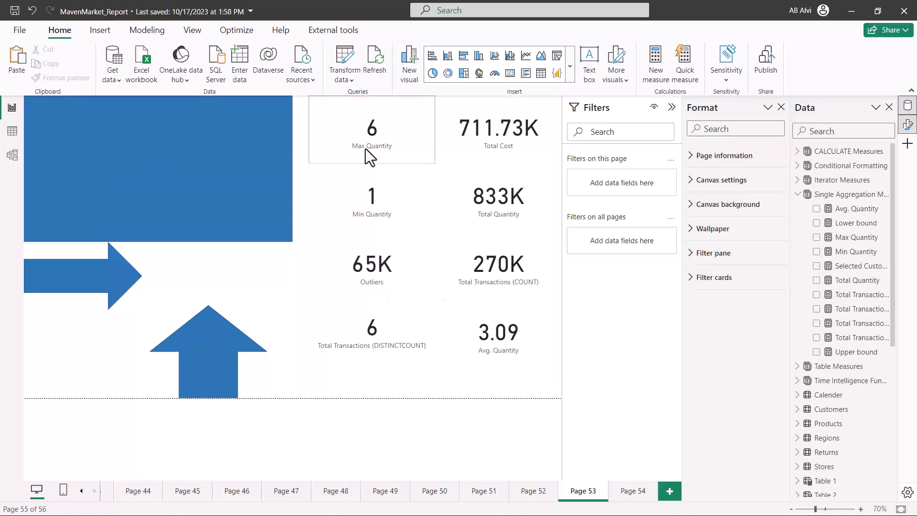
# Step: Display the Selection pane and the Performance analyzer for the report page with the shapes and cards
pyautogui.click(360, 143)
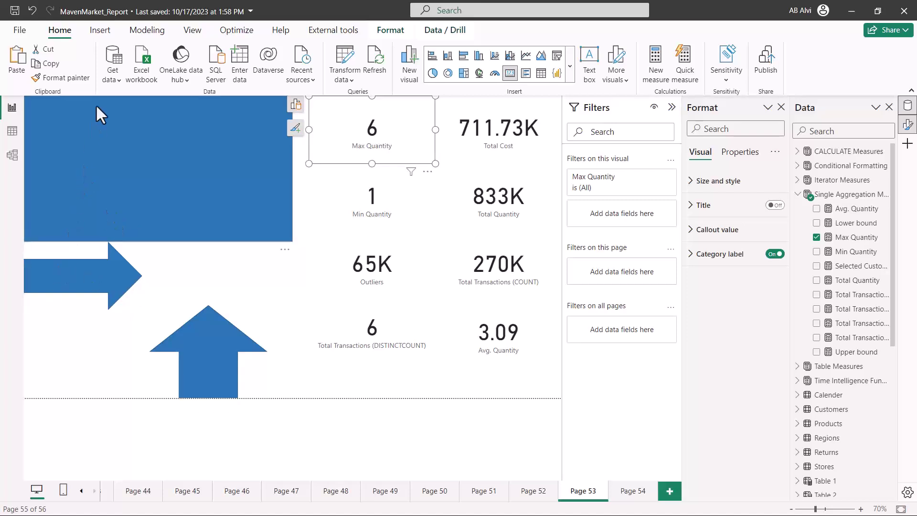
pyautogui.click(191, 30)
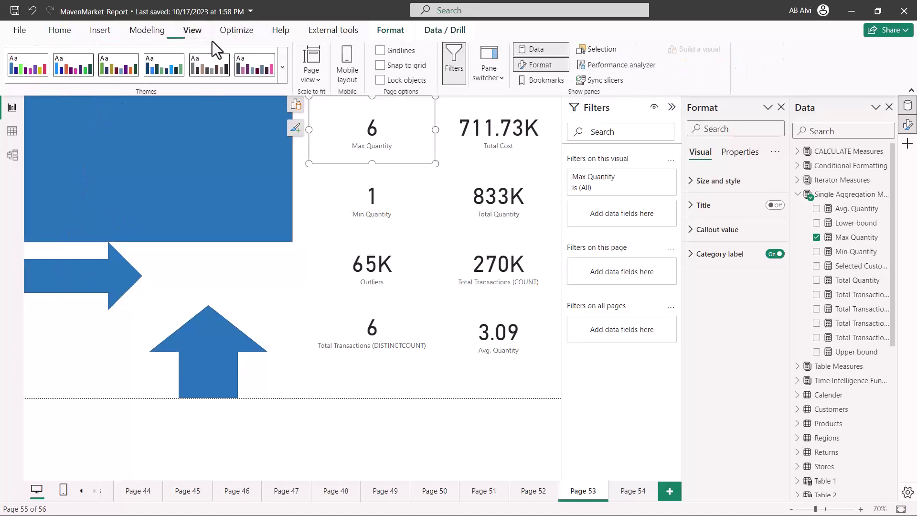
pyautogui.click(597, 51)
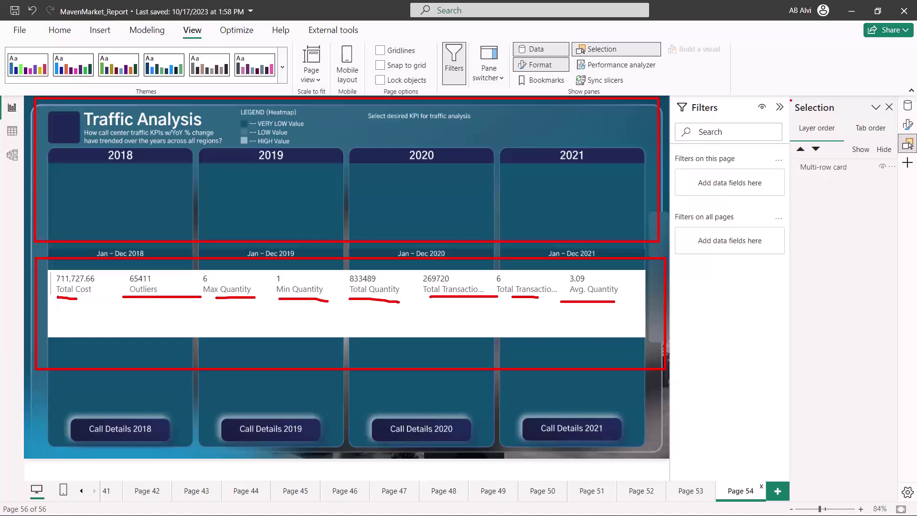
pyautogui.moveTo(791, 101)
pyautogui.mouseDown()
pyautogui.moveTo(843, 161)
pyautogui.moveTo(898, 200)
pyautogui.mouseUp()
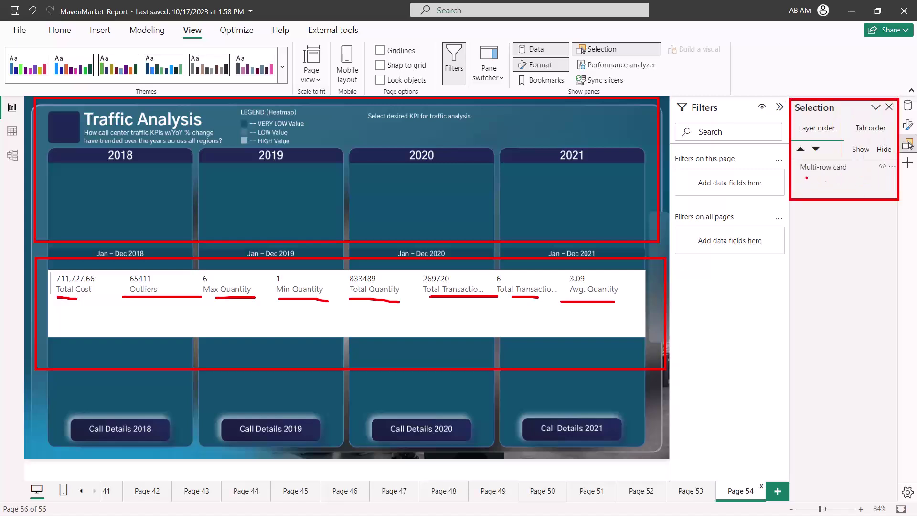
pyautogui.moveTo(804, 177); pyautogui.dragTo(849, 175)
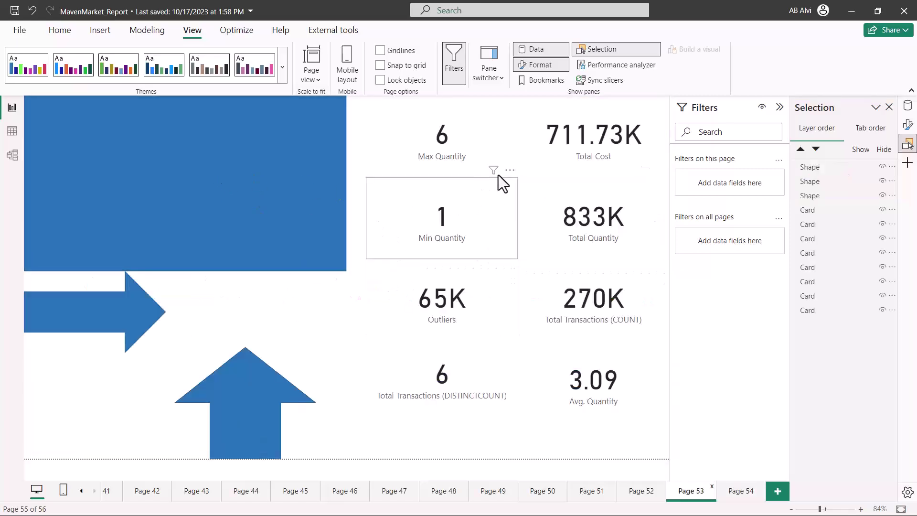
pyautogui.click(601, 66)
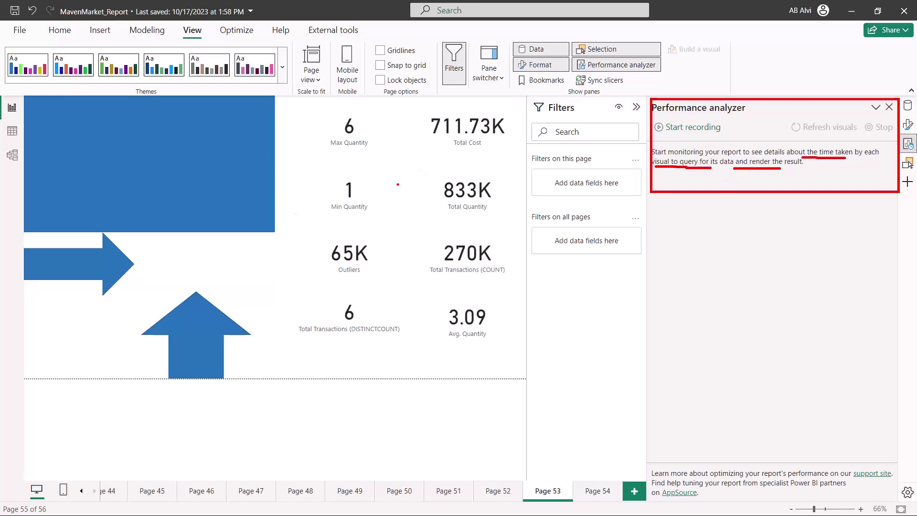
pyautogui.press('Escape')
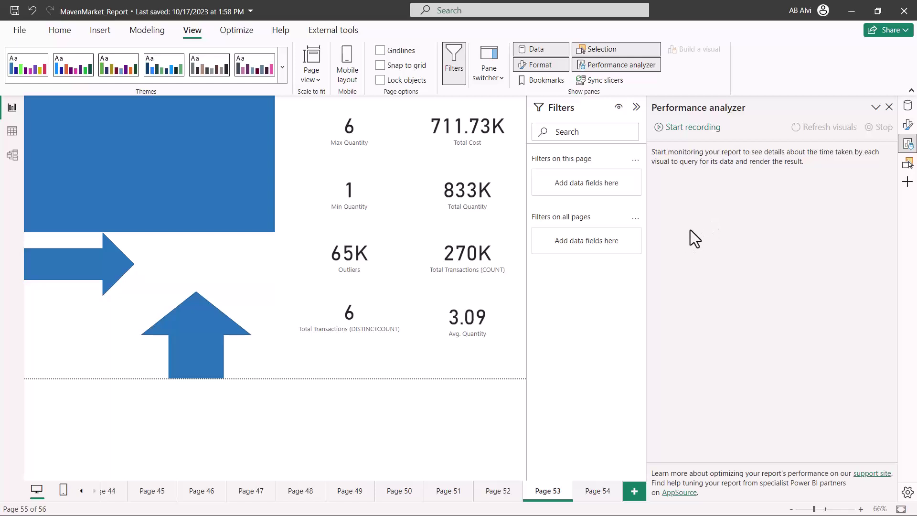
# Step: Record the load times of the visuals on Page 53, stop the recording and clear its results
pyautogui.click(685, 134)
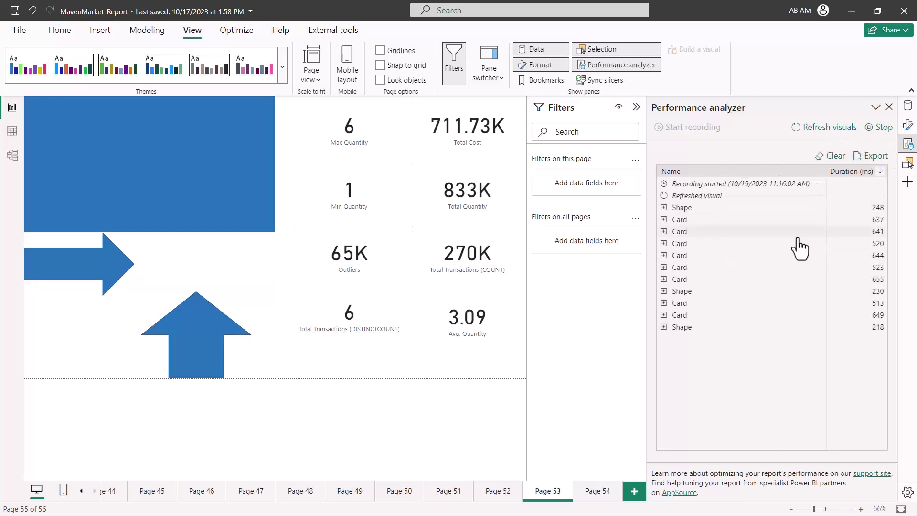
pyautogui.click(884, 127)
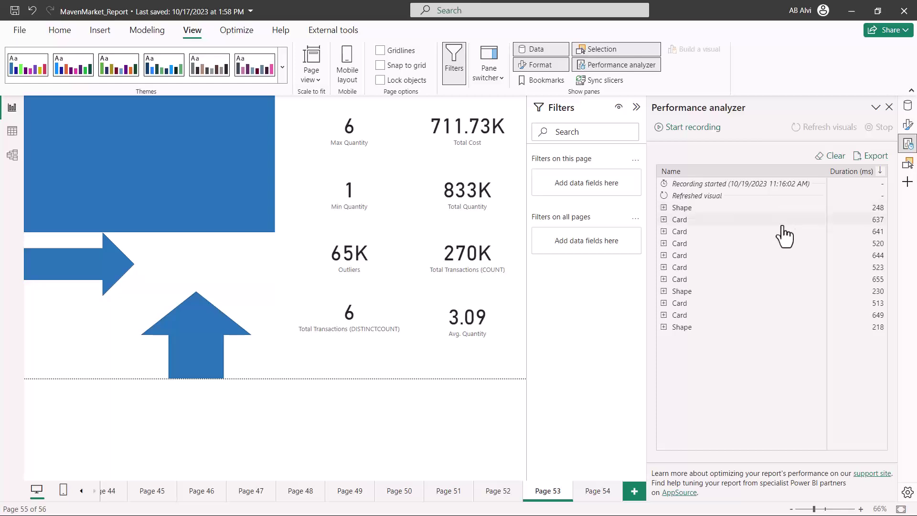
pyautogui.click(835, 156)
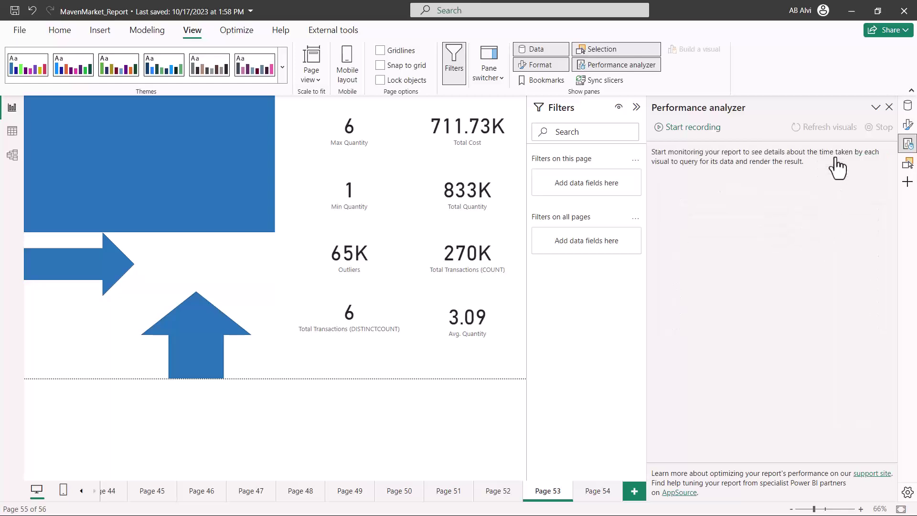
# Step: Repeat the performance recording on Page 53 with refreshed visuals, stop it and clear the log
pyautogui.click(689, 128)
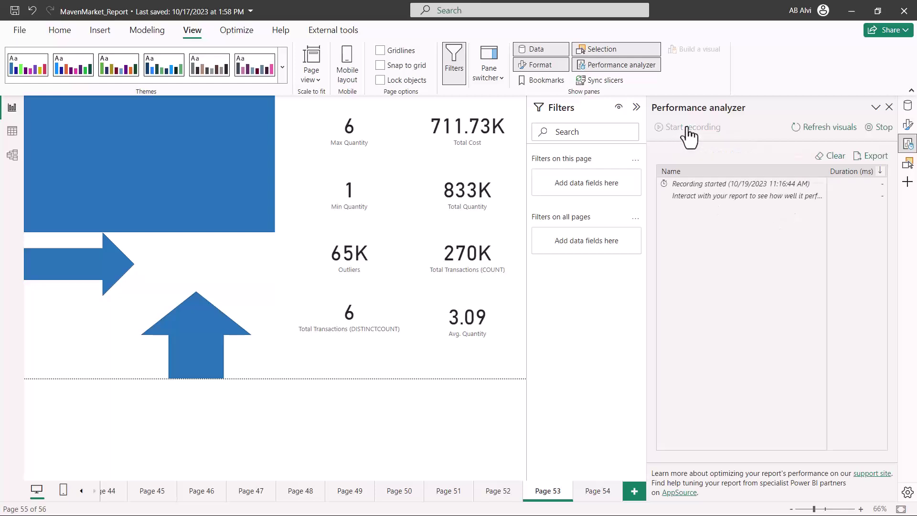
pyautogui.click(826, 128)
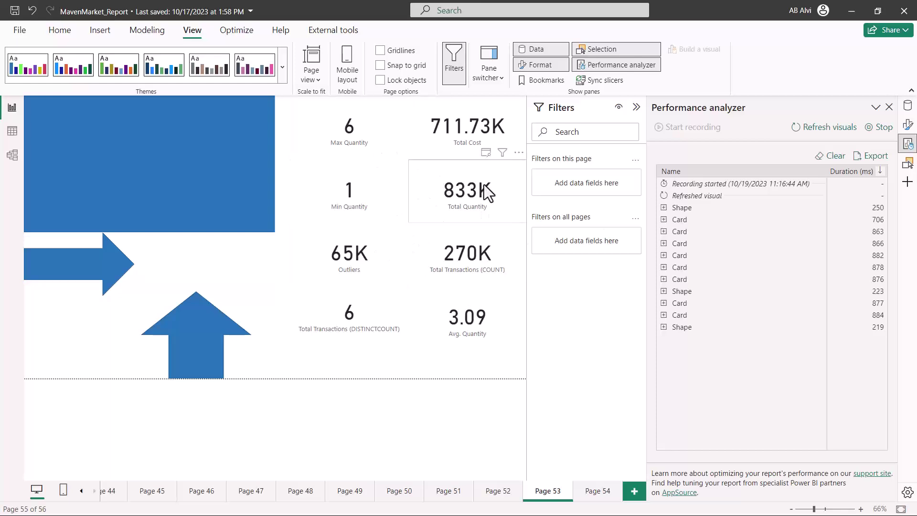
pyautogui.click(879, 129)
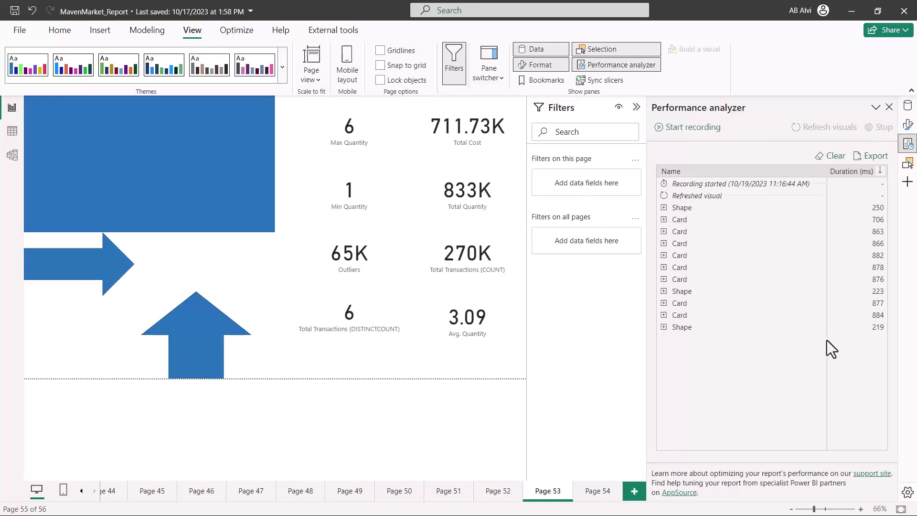
pyautogui.click(835, 156)
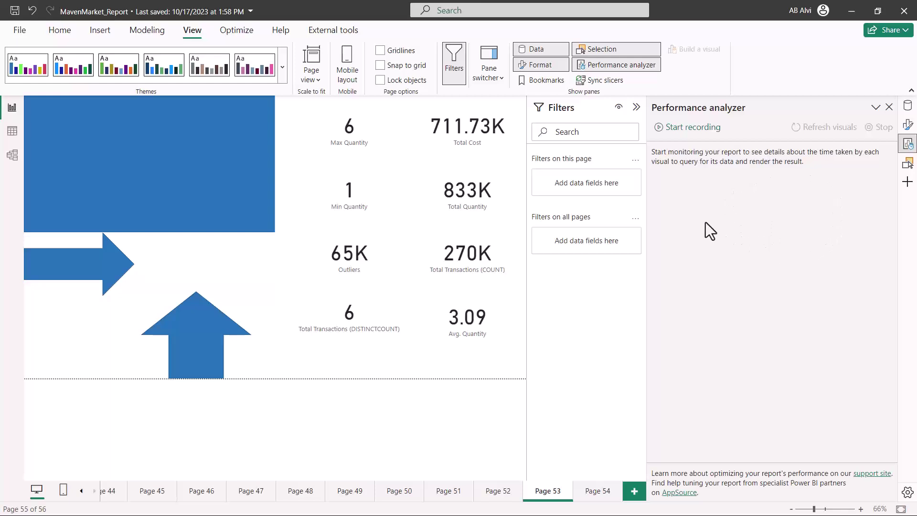
# Step: Record a fresh refresh of all visuals on Page 53 in the Performance analyzer, keeping the results
pyautogui.click(688, 128)
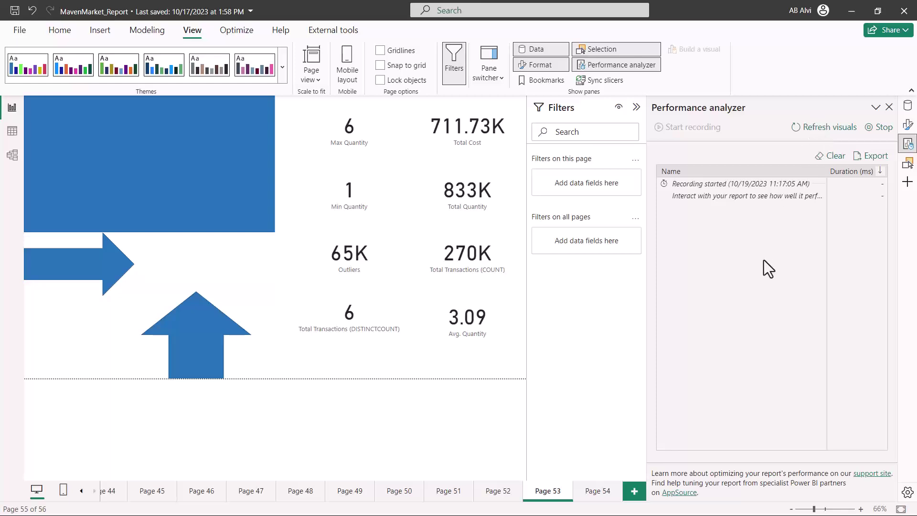
pyautogui.click(879, 128)
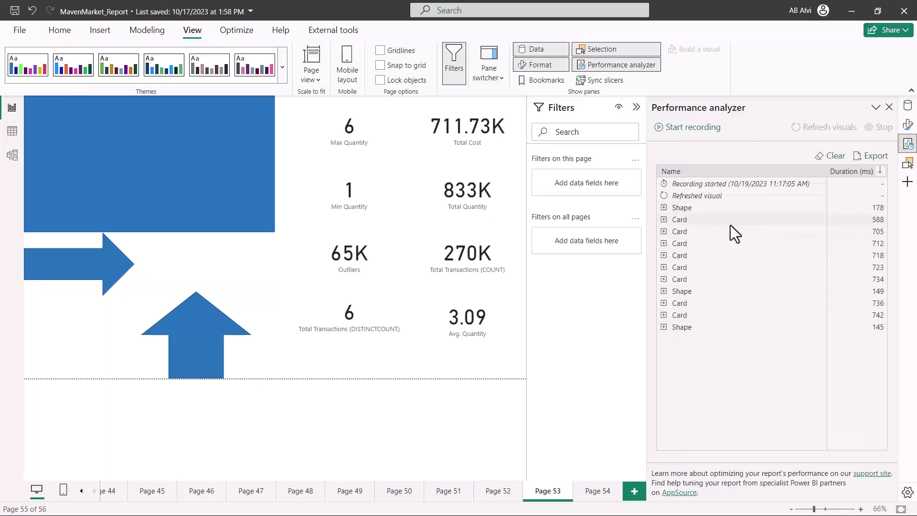
pyautogui.moveTo(663, 179)
pyautogui.mouseDown()
pyautogui.moveTo(682, 179)
pyautogui.moveTo(705, 230)
pyautogui.moveTo(702, 348)
pyautogui.mouseUp()
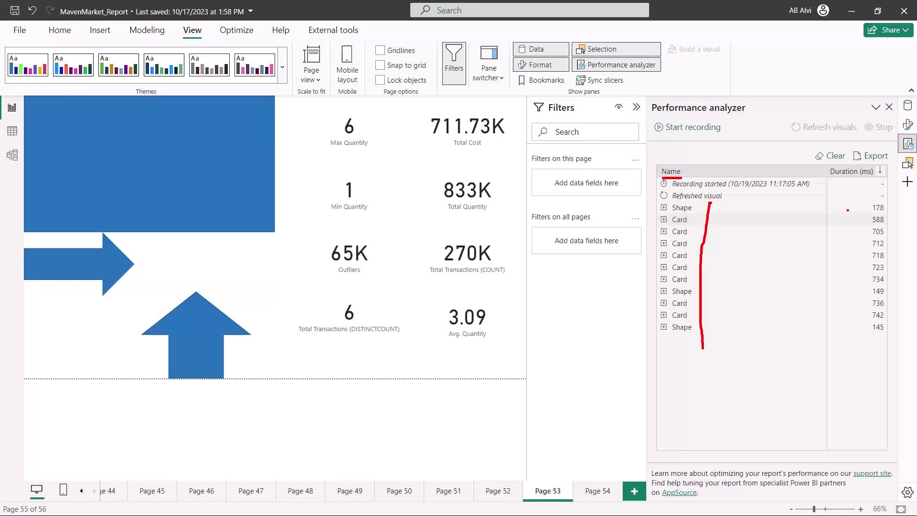
pyautogui.press('Escape')
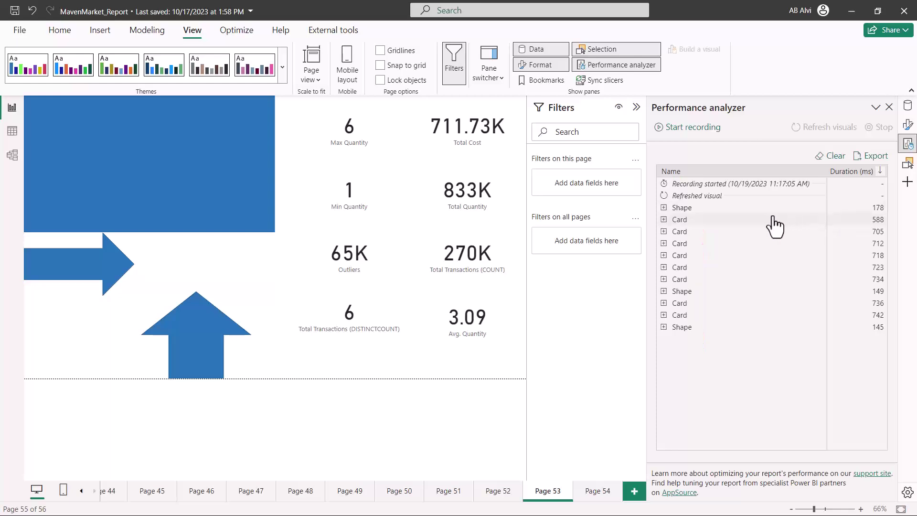
# Step: Expand the first Shape entry in the results to examine its visual display and other durations
pyautogui.click(664, 207)
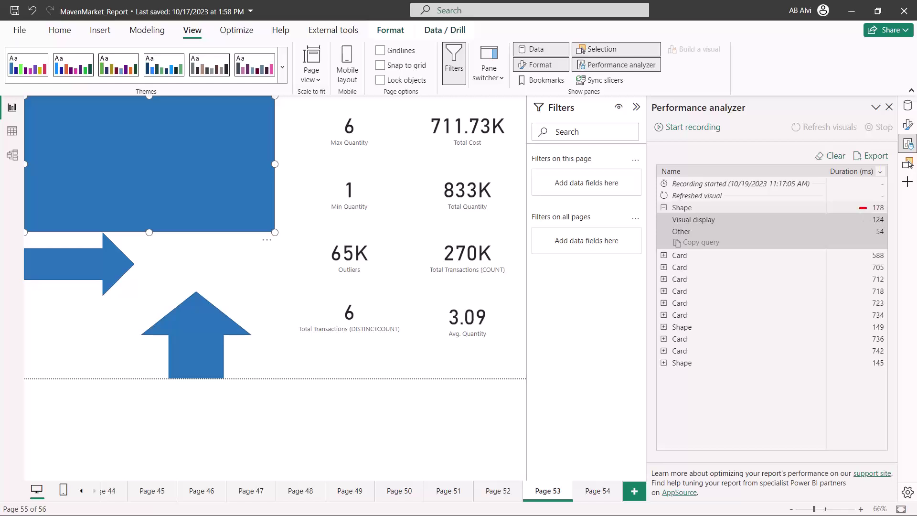
pyautogui.moveTo(855, 176); pyautogui.dragTo(864, 177)
pyautogui.moveTo(726, 222); pyautogui.dragTo(737, 220)
pyautogui.moveTo(858, 218); pyautogui.dragTo(870, 217)
pyautogui.moveTo(696, 231); pyautogui.dragTo(712, 231)
pyautogui.moveTo(865, 231); pyautogui.dragTo(876, 231)
pyautogui.press('Escape')
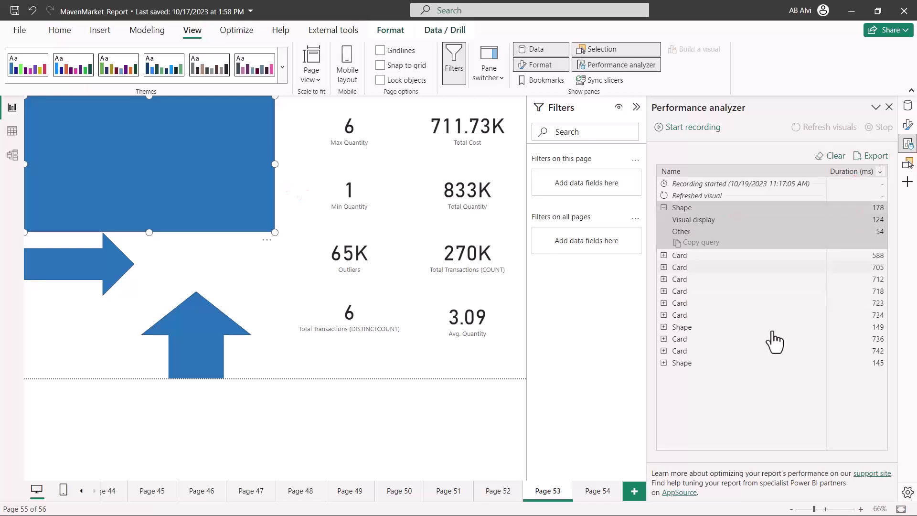
# Step: Expand the Total Cost card's entry to examine its DAX query, visual display and other durations
pyautogui.press('Return')
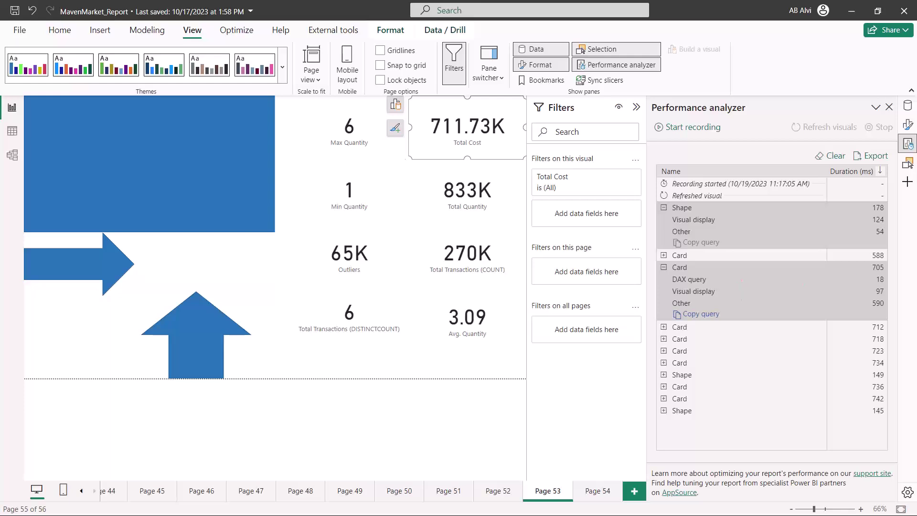
pyautogui.moveTo(874, 275); pyautogui.dragTo(890, 276)
pyautogui.moveTo(846, 280)
pyautogui.mouseDown()
pyautogui.moveTo(867, 280)
pyautogui.moveTo(855, 306)
pyautogui.moveTo(867, 306)
pyautogui.mouseUp()
pyautogui.moveTo(722, 273)
pyautogui.mouseDown()
pyautogui.moveTo(734, 299)
pyautogui.moveTo(726, 313)
pyautogui.mouseUp()
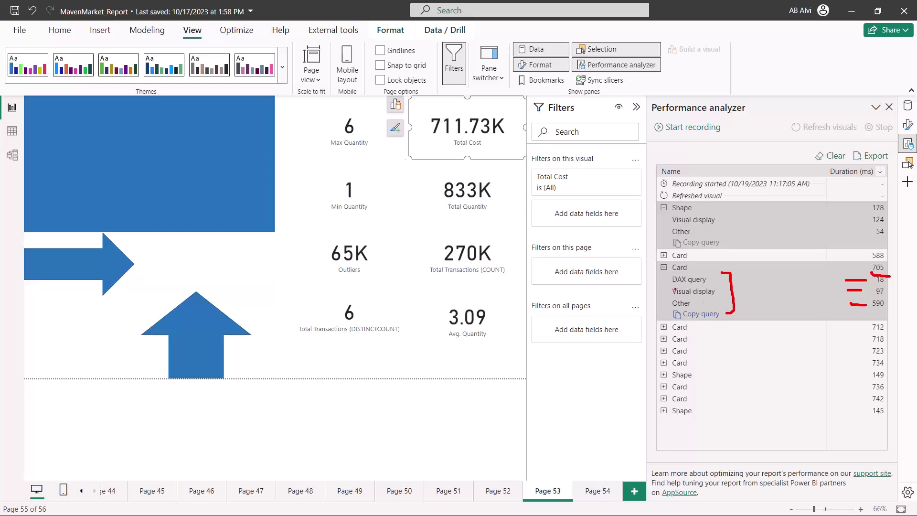
pyautogui.moveTo(672, 284); pyautogui.dragTo(706, 282)
pyautogui.moveTo(675, 297); pyautogui.dragTo(717, 297)
pyautogui.moveTo(667, 300)
pyautogui.mouseDown()
pyautogui.moveTo(698, 304)
pyautogui.moveTo(661, 297)
pyautogui.mouseUp()
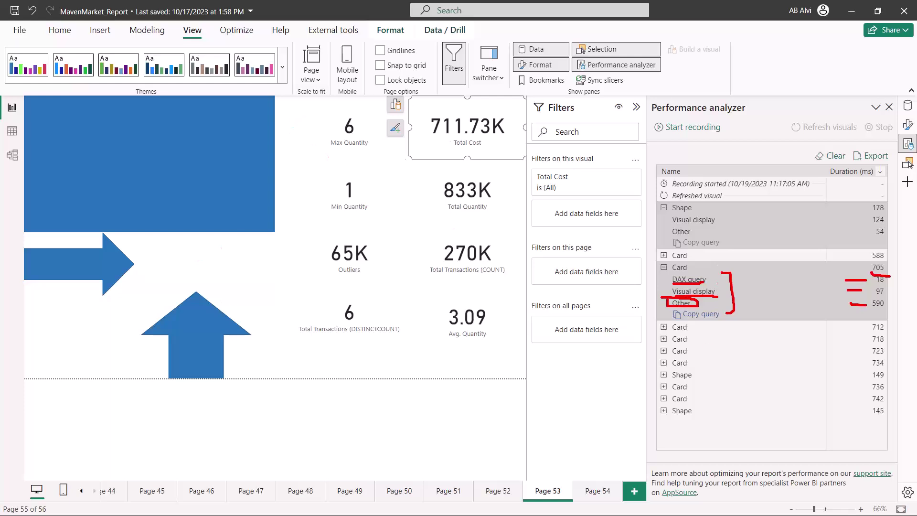
pyautogui.moveTo(355, 109)
pyautogui.mouseDown()
pyautogui.moveTo(332, 110)
pyautogui.moveTo(303, 136)
pyautogui.moveTo(317, 167)
pyautogui.moveTo(376, 169)
pyautogui.moveTo(382, 136)
pyautogui.moveTo(375, 116)
pyautogui.moveTo(346, 105)
pyautogui.mouseUp()
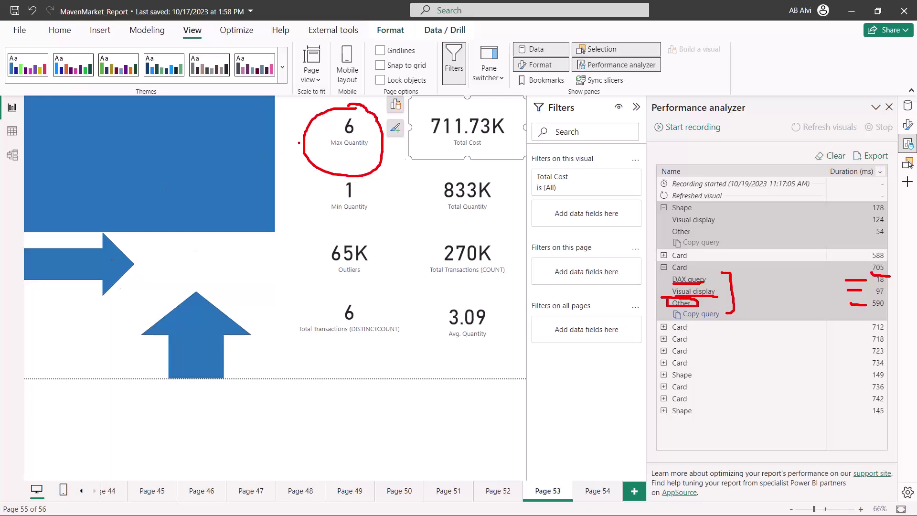
pyautogui.moveTo(299, 143)
pyautogui.mouseDown()
pyautogui.moveTo(287, 144)
pyautogui.moveTo(247, 239)
pyautogui.moveTo(240, 220)
pyautogui.moveTo(247, 239)
pyautogui.moveTo(263, 222)
pyautogui.mouseUp()
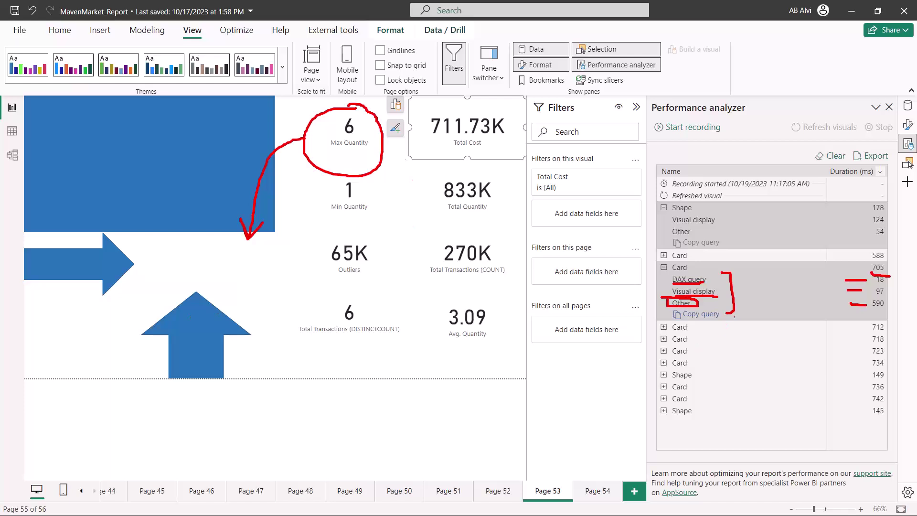
pyautogui.moveTo(718, 303); pyautogui.dragTo(851, 304)
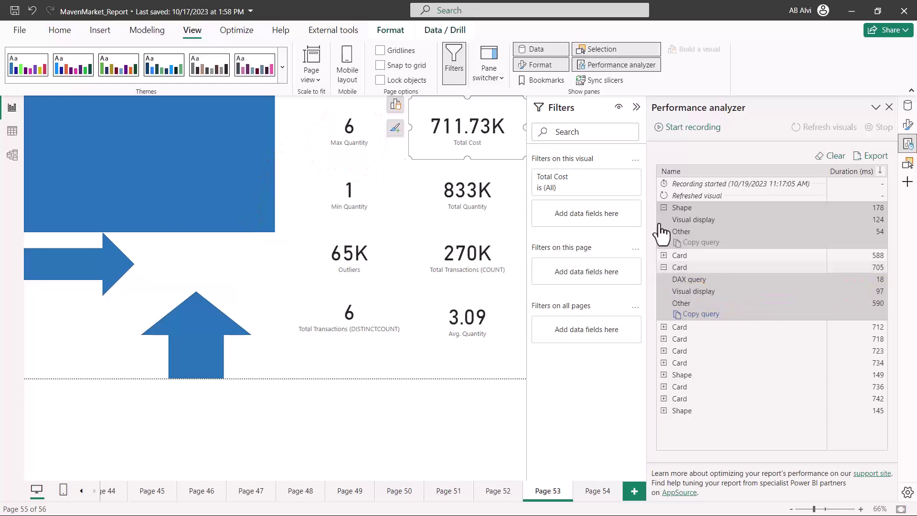
# Step: Collapse the expanded Card and Shape entries and compare the total durations of the visuals
pyautogui.click(664, 267)
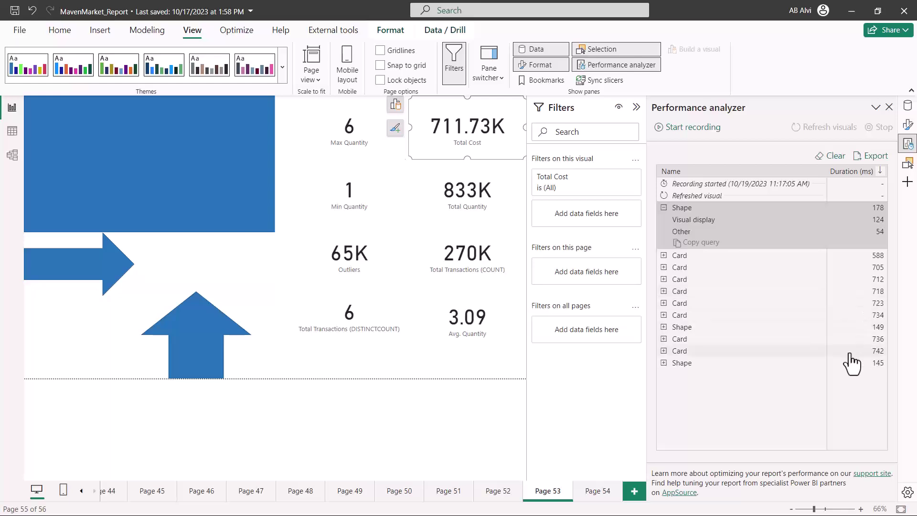
pyautogui.moveTo(855, 269); pyautogui.dragTo(863, 270)
pyautogui.moveTo(853, 257); pyautogui.dragTo(862, 257)
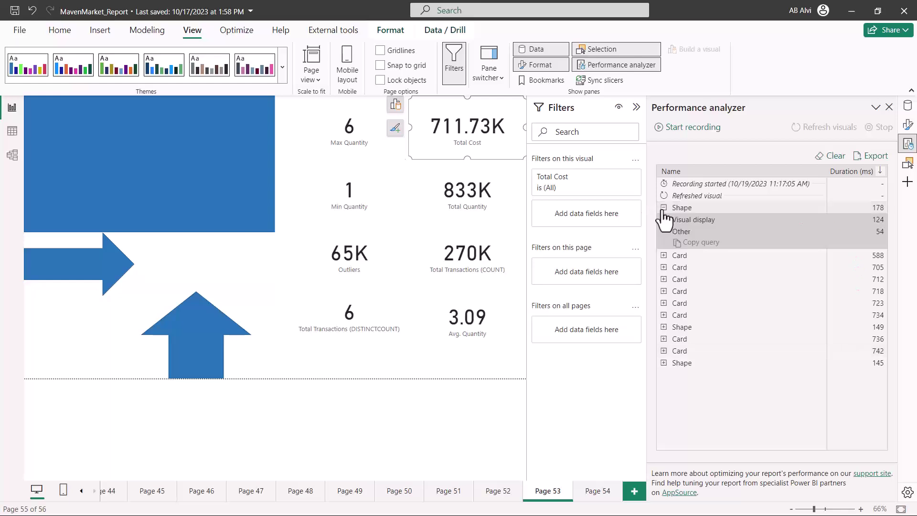
pyautogui.click(839, 220)
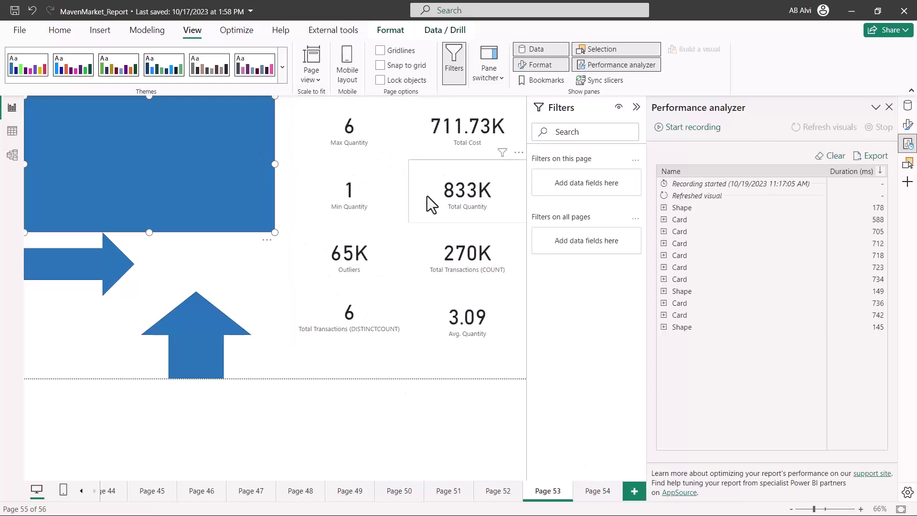
# Step: On Page 54, show the Performance analyzer and record one refresh of the page's visuals
pyautogui.hotkey('ctrl', 'pagedown')
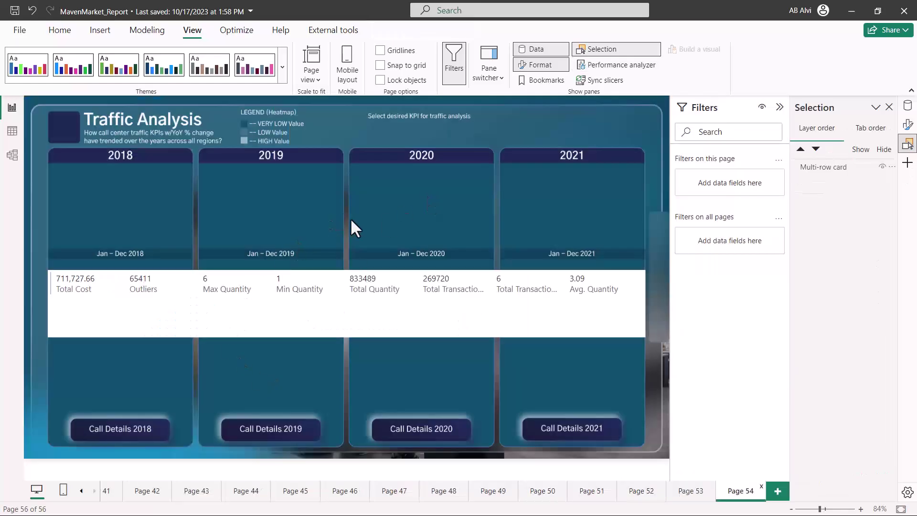
pyautogui.click(592, 64)
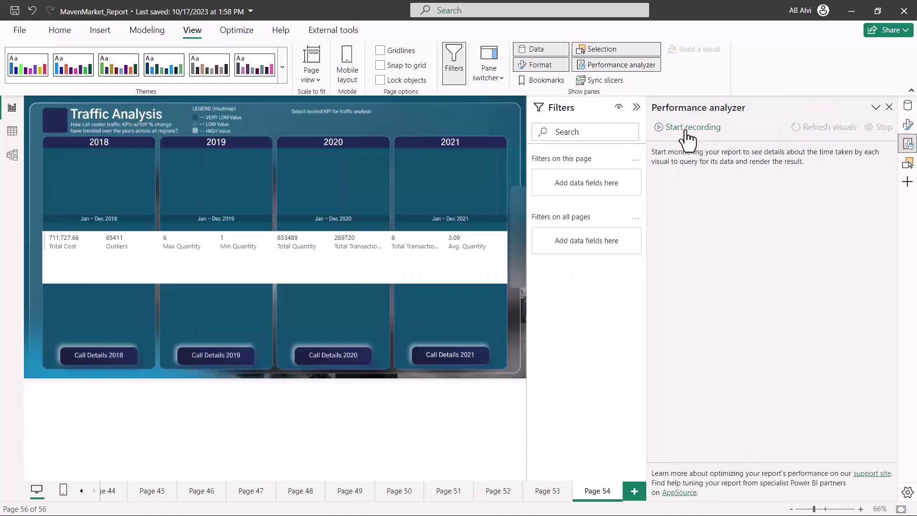
pyautogui.click(686, 133)
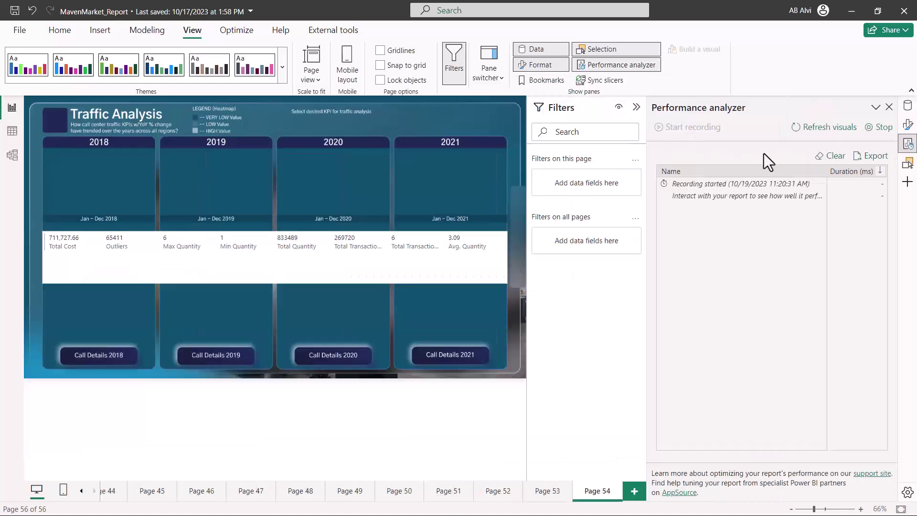
pyautogui.click(825, 128)
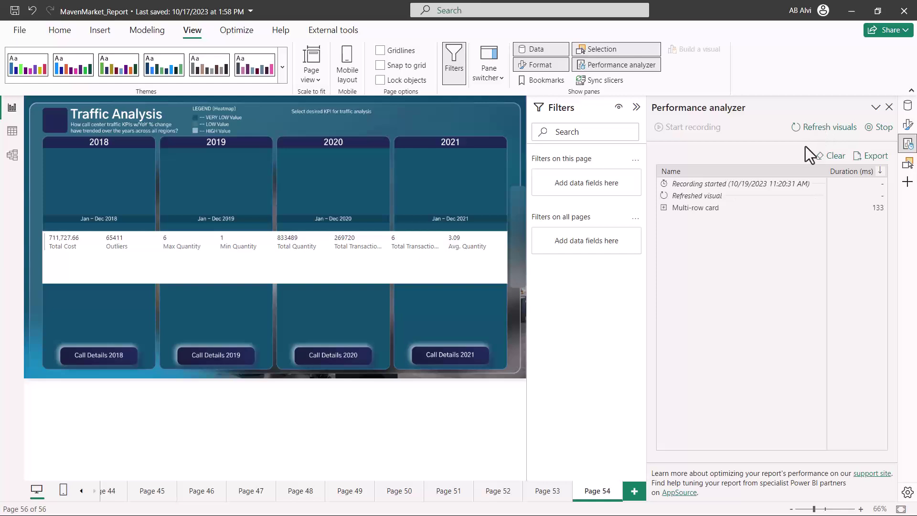
pyautogui.click(880, 127)
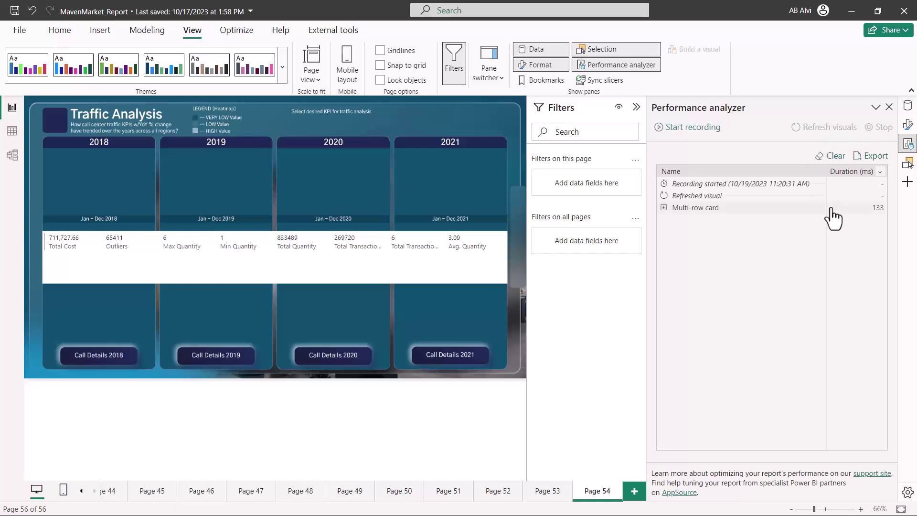
# Step: Clear the analyzer results and record a second refresh of Page 54's visuals
pyautogui.click(832, 155)
pyautogui.click(688, 128)
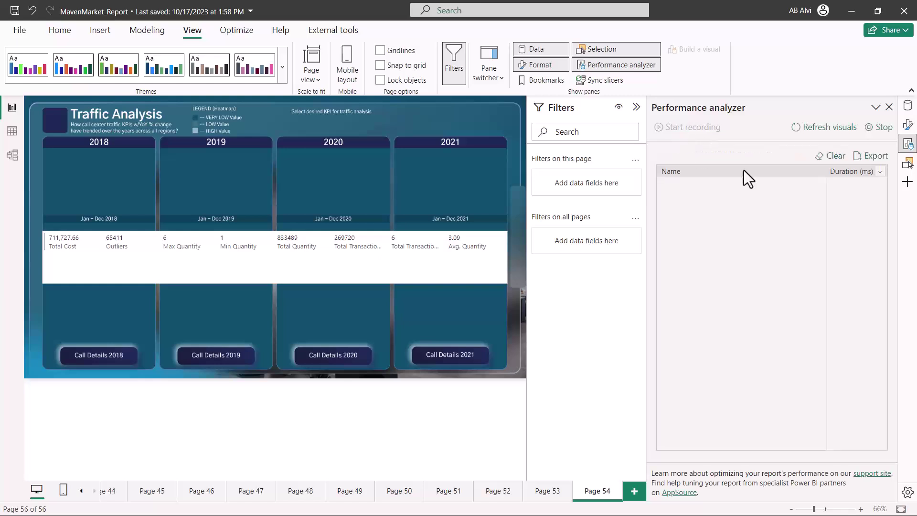
pyautogui.click(809, 128)
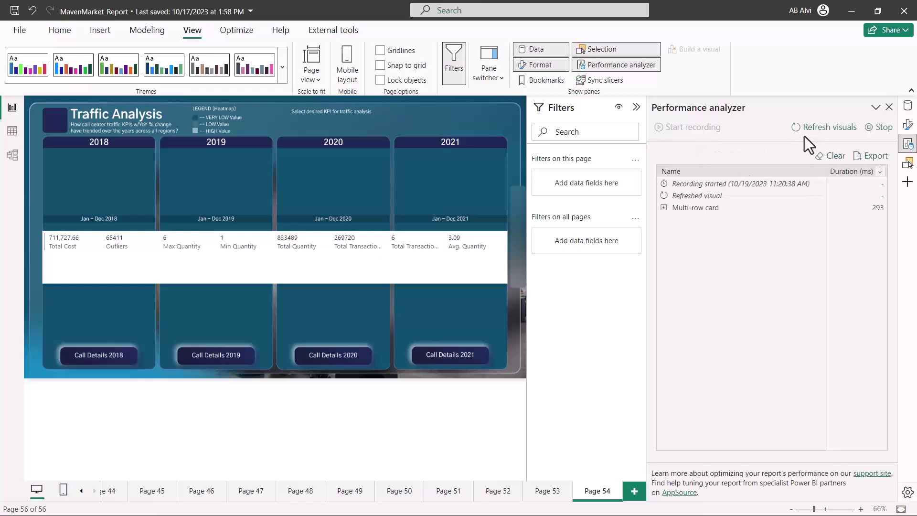
pyautogui.click(878, 128)
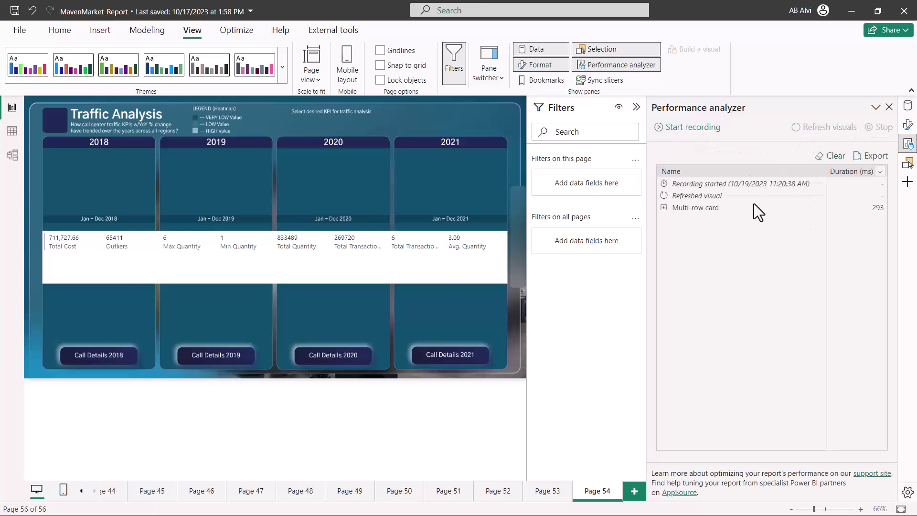
# Step: Discard the previous results and record a fresh refresh of the multi-row card, keeping the results
pyautogui.click(831, 157)
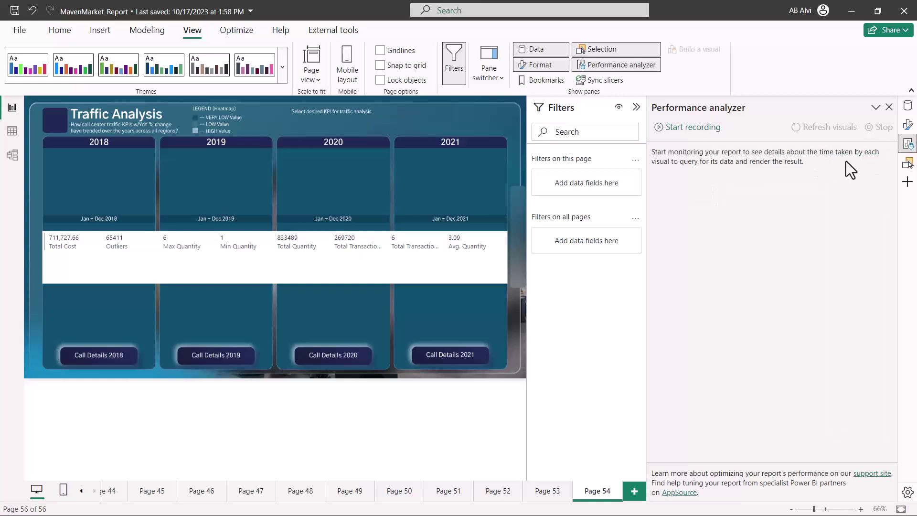
pyautogui.click(690, 133)
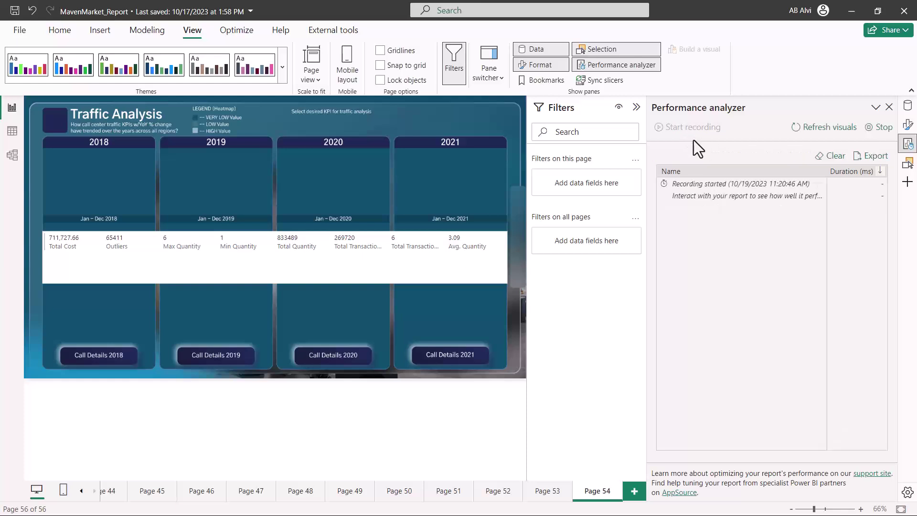
pyautogui.click(831, 128)
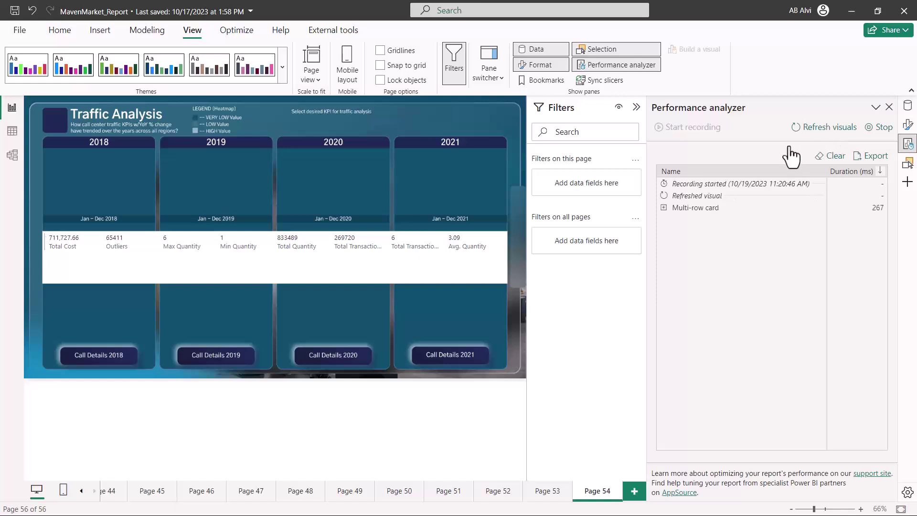
pyautogui.click(881, 128)
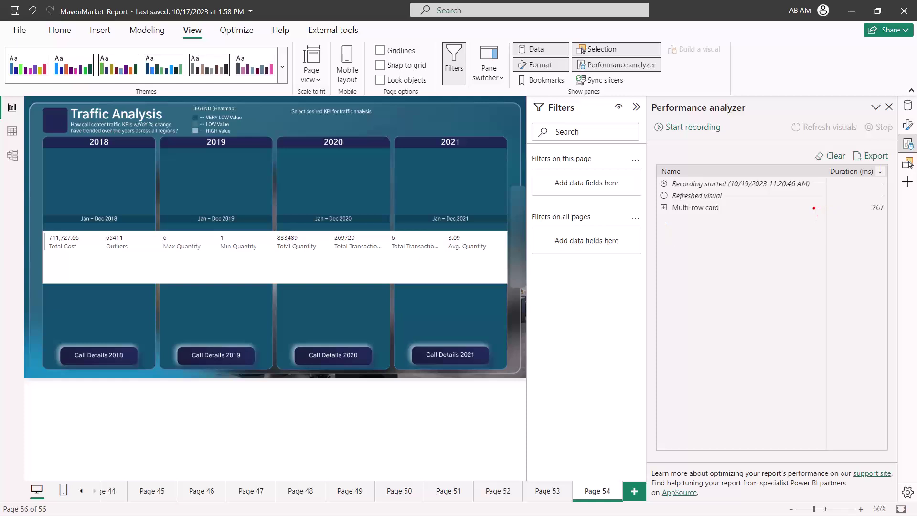
# Step: Expand the Multi-row card entry to examine its total, DAX query, visual display and other durations
pyautogui.moveTo(813, 209)
pyautogui.mouseDown()
pyautogui.moveTo(879, 214)
pyautogui.moveTo(885, 202)
pyautogui.moveTo(872, 199)
pyautogui.moveTo(870, 209)
pyautogui.mouseUp()
pyautogui.press('Escape')
pyautogui.click(663, 209)
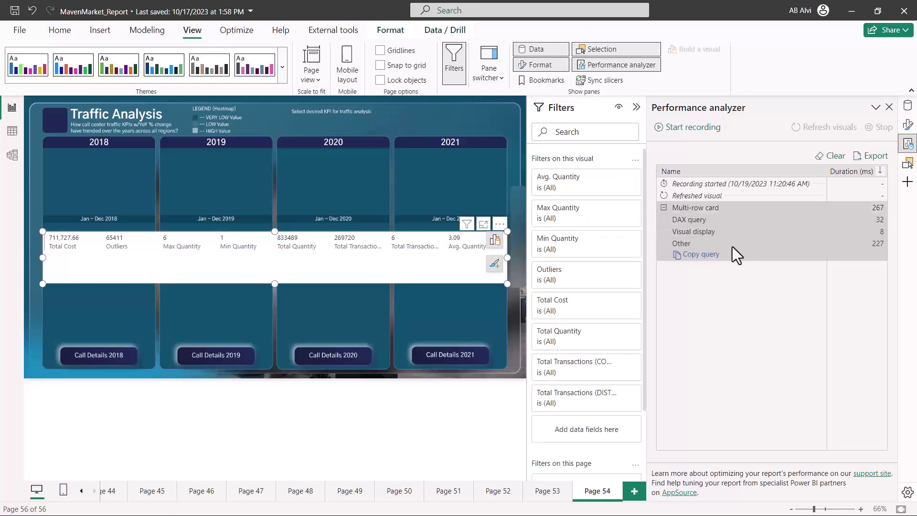
pyautogui.moveTo(673, 226)
pyautogui.mouseDown()
pyautogui.moveTo(715, 218)
pyautogui.moveTo(672, 216)
pyautogui.mouseUp()
pyautogui.moveTo(807, 223); pyautogui.dragTo(868, 218)
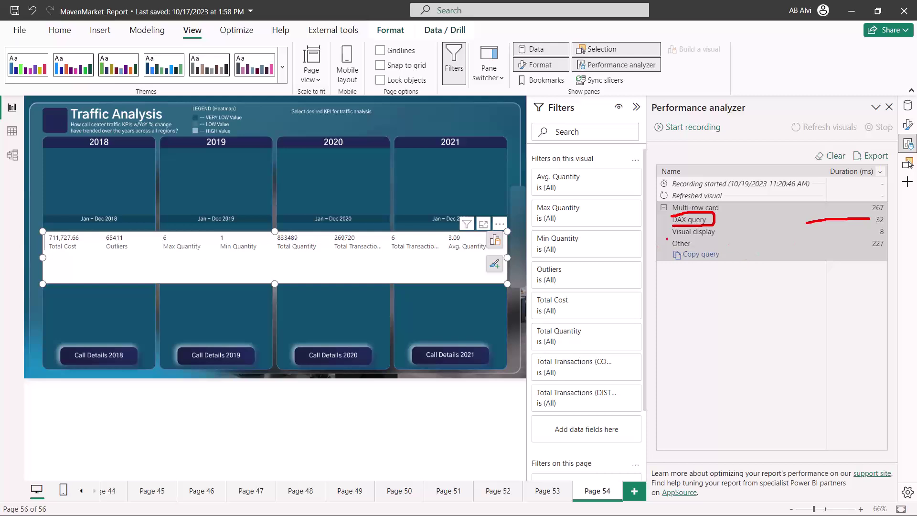
pyautogui.moveTo(674, 240); pyautogui.dragTo(708, 235)
pyautogui.moveTo(854, 235); pyautogui.dragTo(867, 234)
pyautogui.moveTo(677, 249); pyautogui.dragTo(695, 247)
pyautogui.moveTo(871, 216)
pyautogui.mouseDown()
pyautogui.moveTo(888, 199)
pyautogui.moveTo(875, 196)
pyautogui.moveTo(866, 209)
pyautogui.mouseUp()
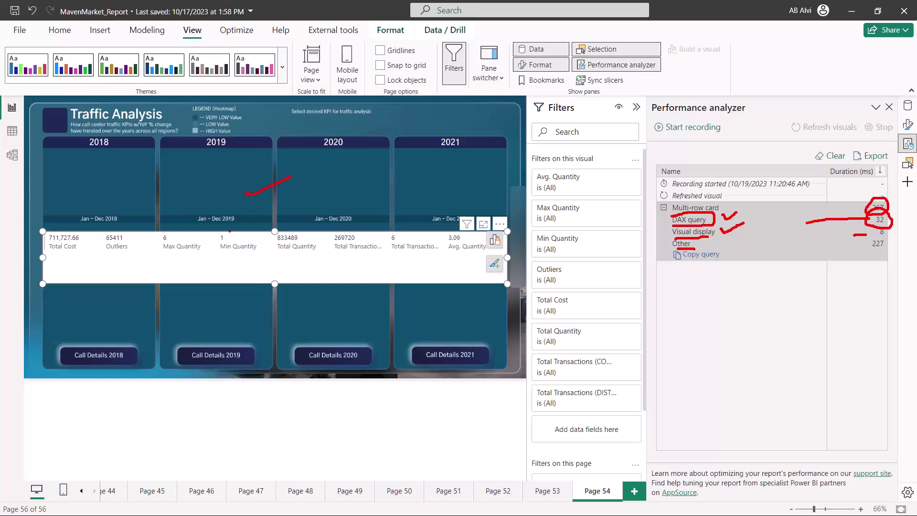
pyautogui.moveTo(230, 231); pyautogui.dragTo(268, 231)
pyautogui.moveTo(220, 254); pyautogui.dragTo(262, 257)
pyautogui.moveTo(215, 234)
pyautogui.mouseDown()
pyautogui.moveTo(215, 246)
pyautogui.moveTo(262, 258)
pyautogui.moveTo(266, 236)
pyautogui.mouseUp()
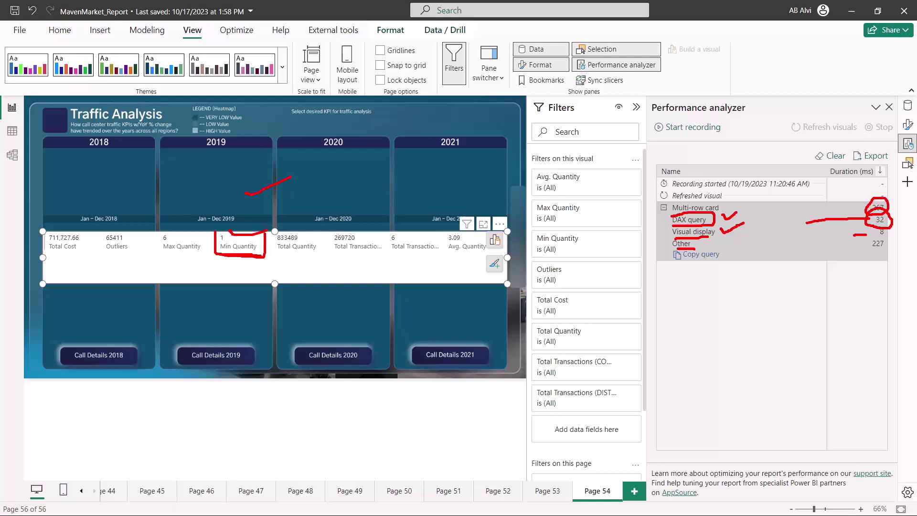
pyautogui.press('Escape')
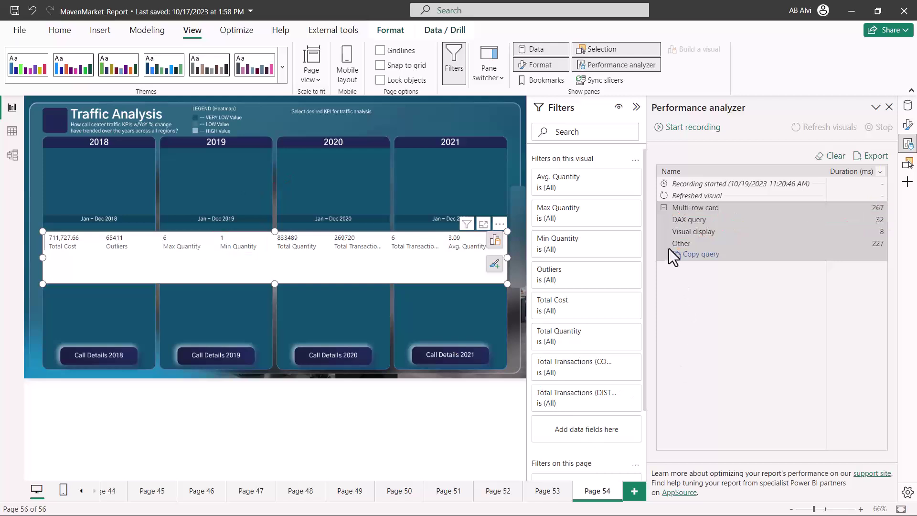
pyautogui.moveTo(670, 244)
pyautogui.mouseDown()
pyautogui.moveTo(668, 265)
pyautogui.moveTo(738, 271)
pyautogui.moveTo(737, 246)
pyautogui.moveTo(668, 243)
pyautogui.mouseUp()
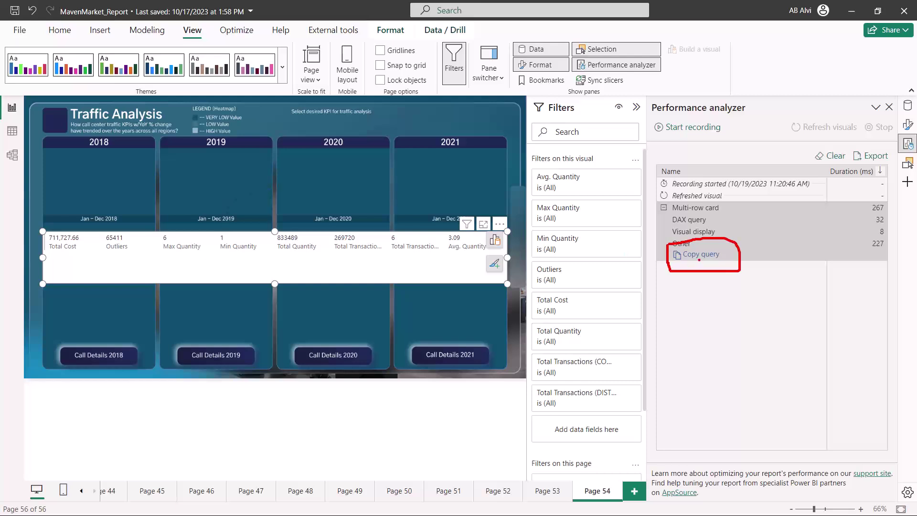
pyautogui.moveTo(677, 263); pyautogui.dragTo(717, 262)
pyautogui.moveTo(729, 211)
pyautogui.mouseDown()
pyautogui.moveTo(740, 234)
pyautogui.moveTo(732, 248)
pyautogui.mouseUp()
pyautogui.moveTo(868, 254)
pyautogui.mouseDown()
pyautogui.moveTo(886, 247)
pyautogui.moveTo(878, 234)
pyautogui.moveTo(868, 237)
pyautogui.moveTo(873, 252)
pyautogui.mouseUp()
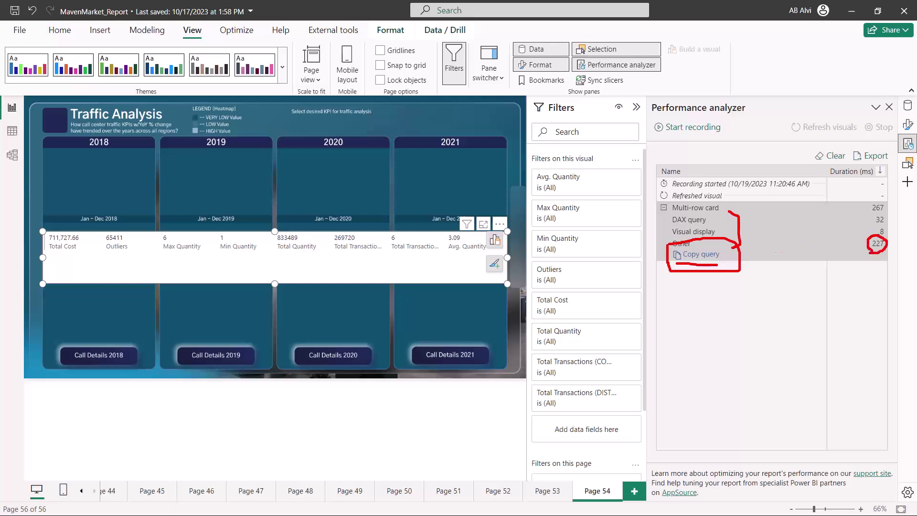